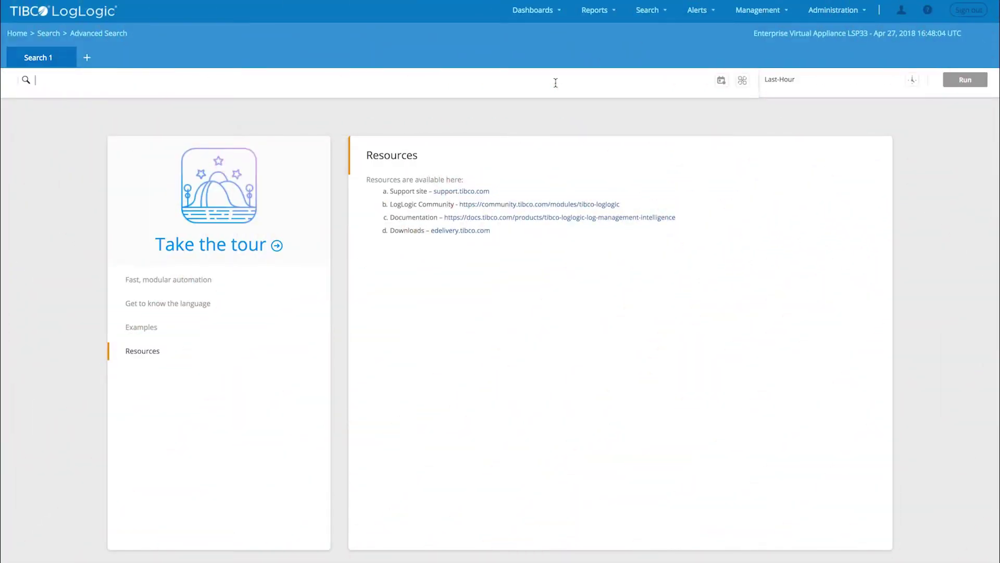
Run the query 'select * from system' in Search 1 to list all system events.
click(556, 83)
text(se)
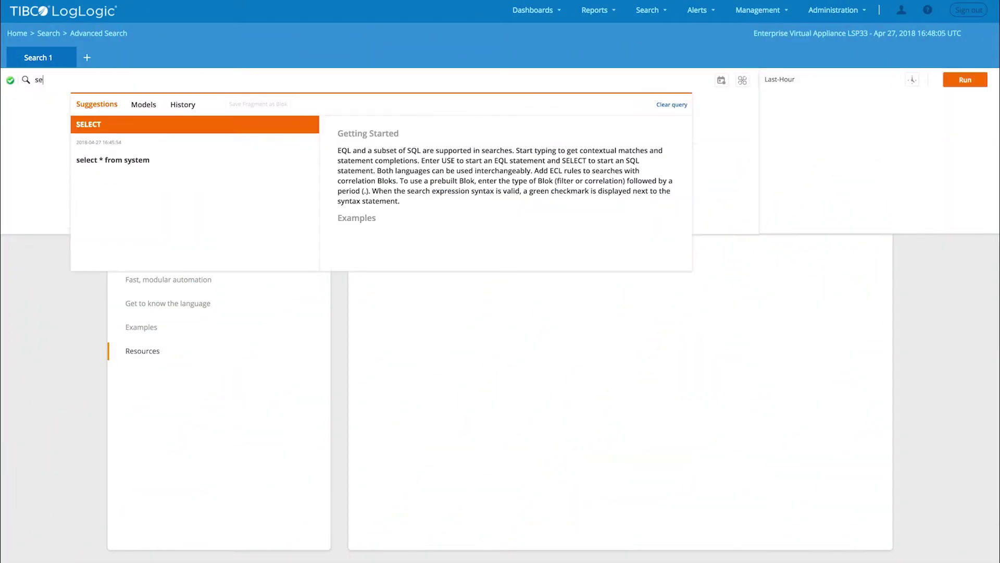
text(lect * from system)
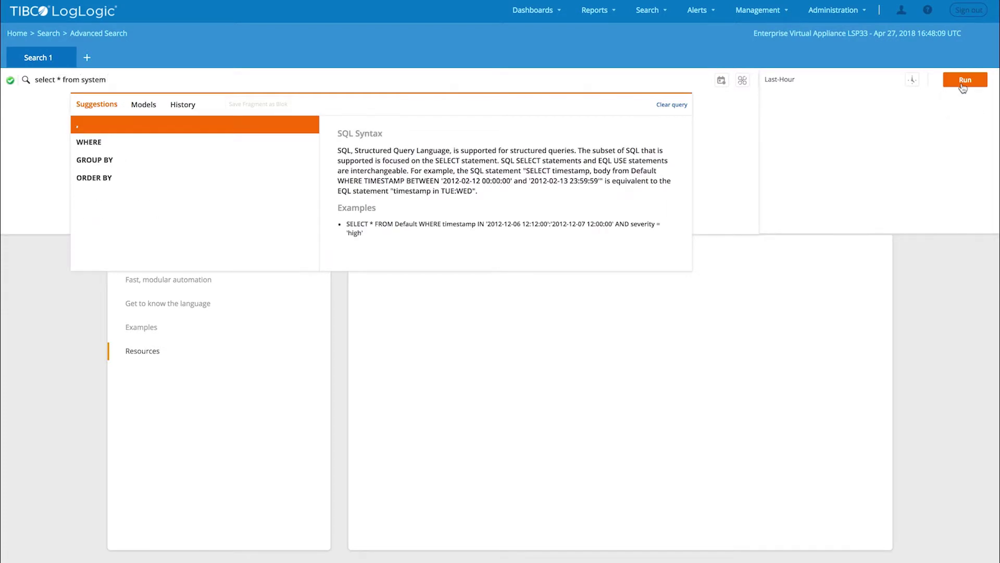
click(966, 81)
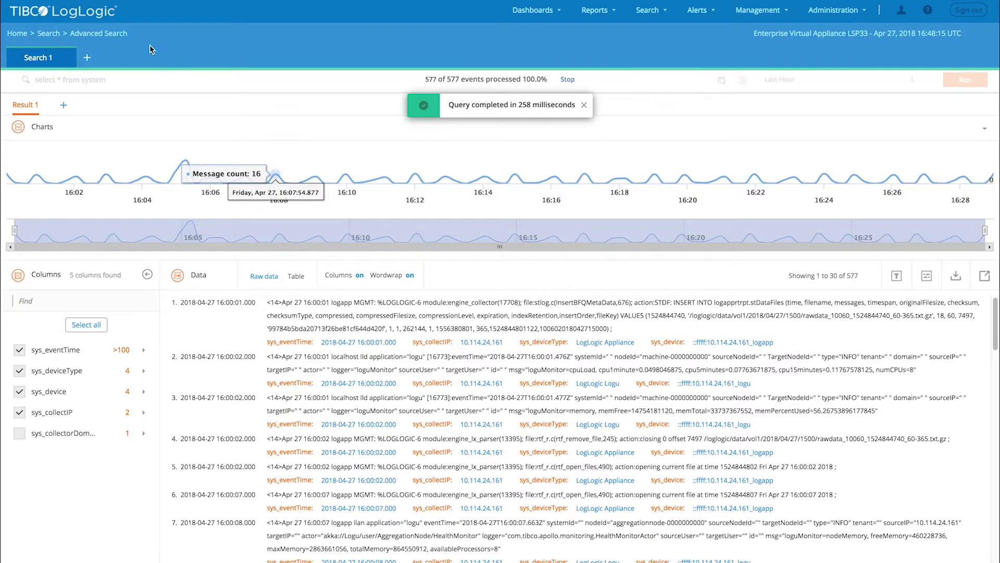
In a second search, run "use system | sys_body CONTAINS 'loglogic'".
click(86, 58)
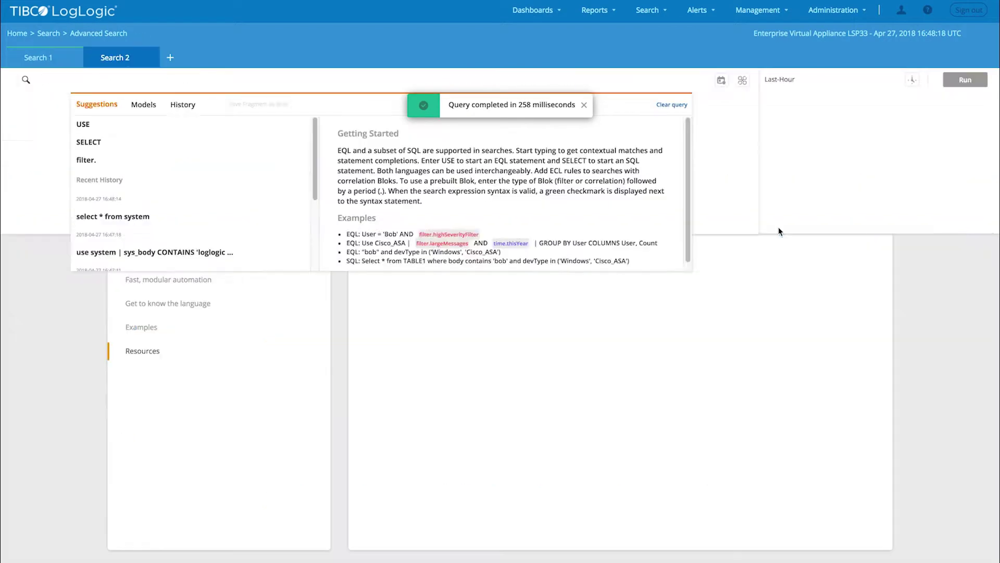
text(use system | sys)
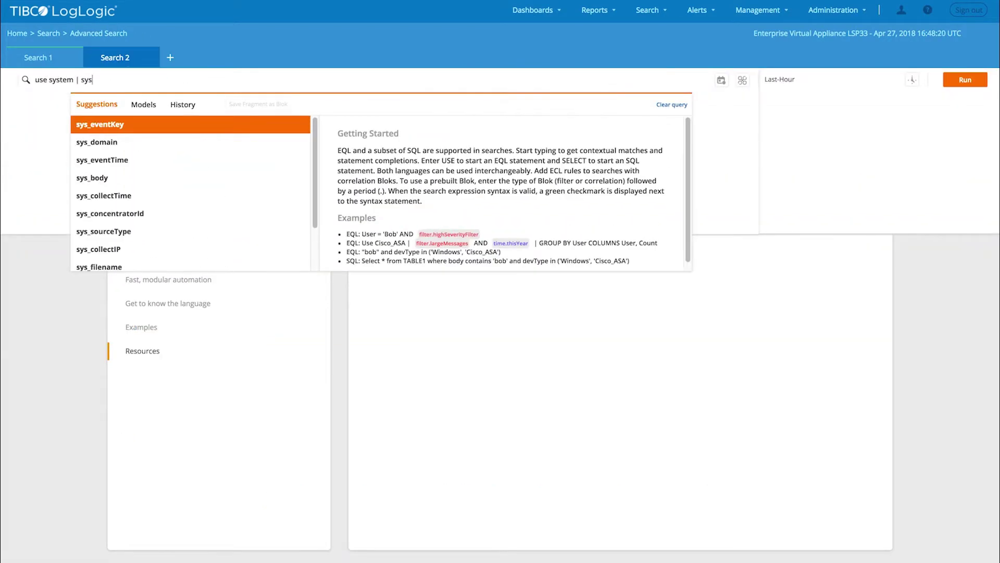
text(_body CONTAINS ')
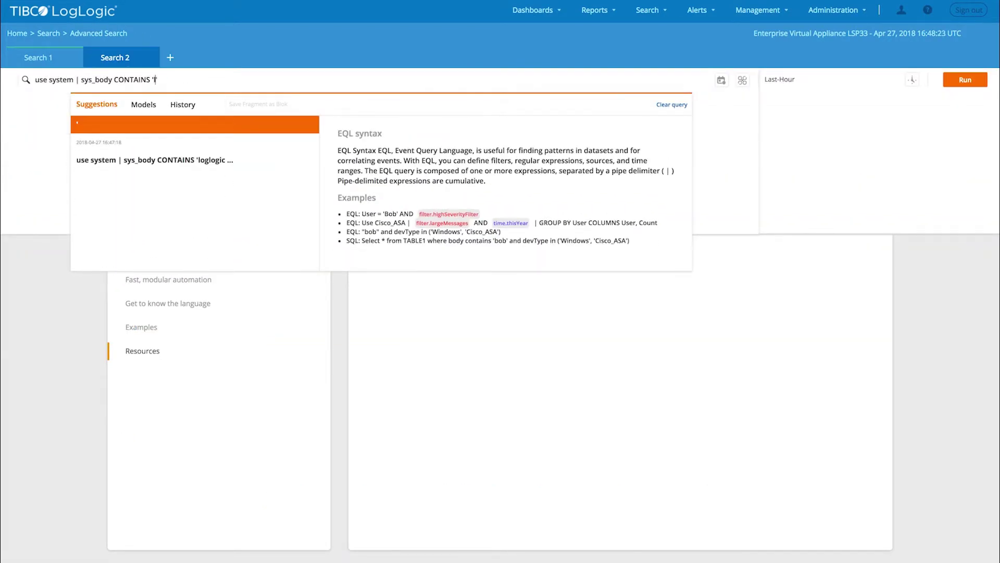
text(loglogic')
key(Return)
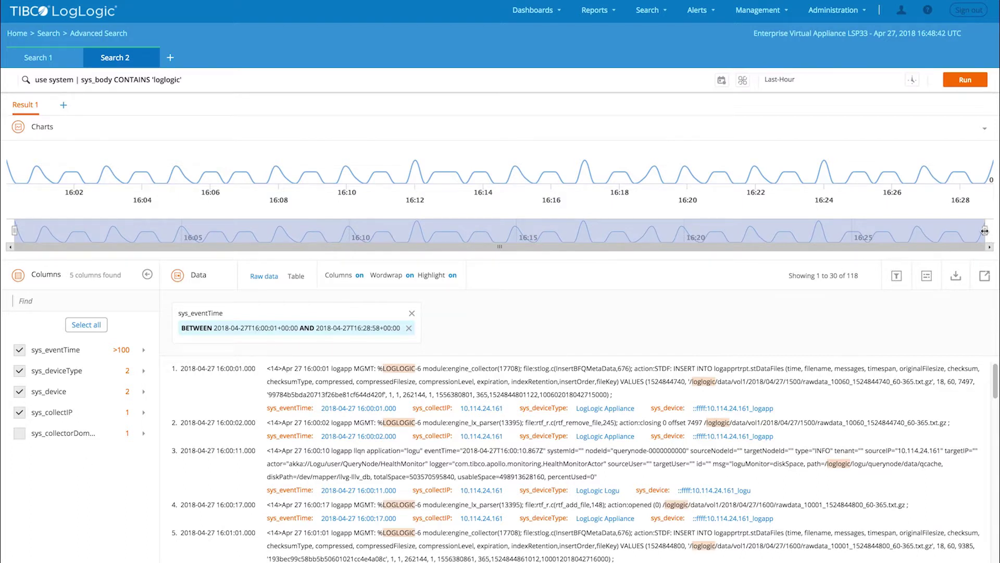
Narrow the timeline filter to roughly 16:06–16:21 for the loglogic results.
drag(985, 230, 507, 228)
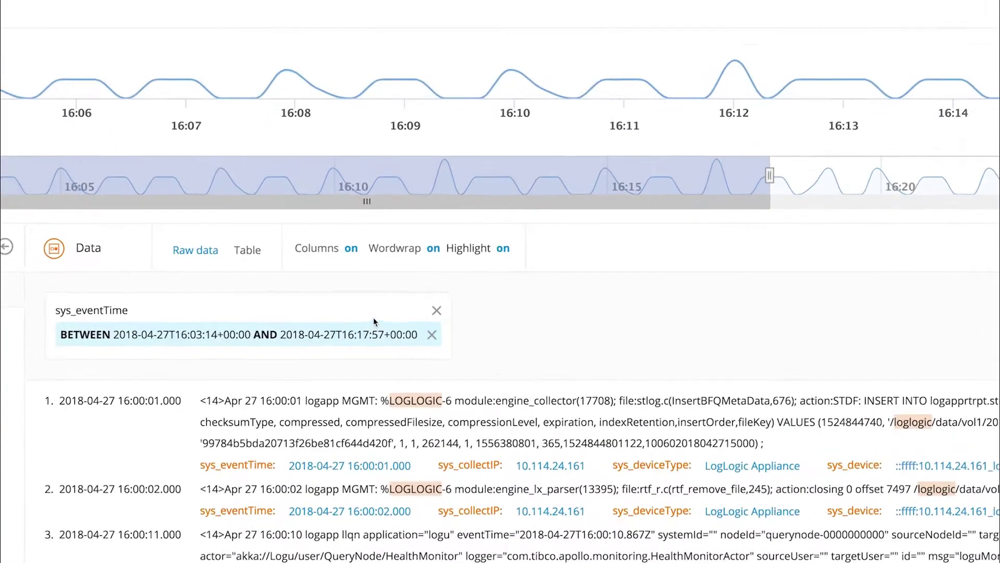
drag(238, 165, 437, 164)
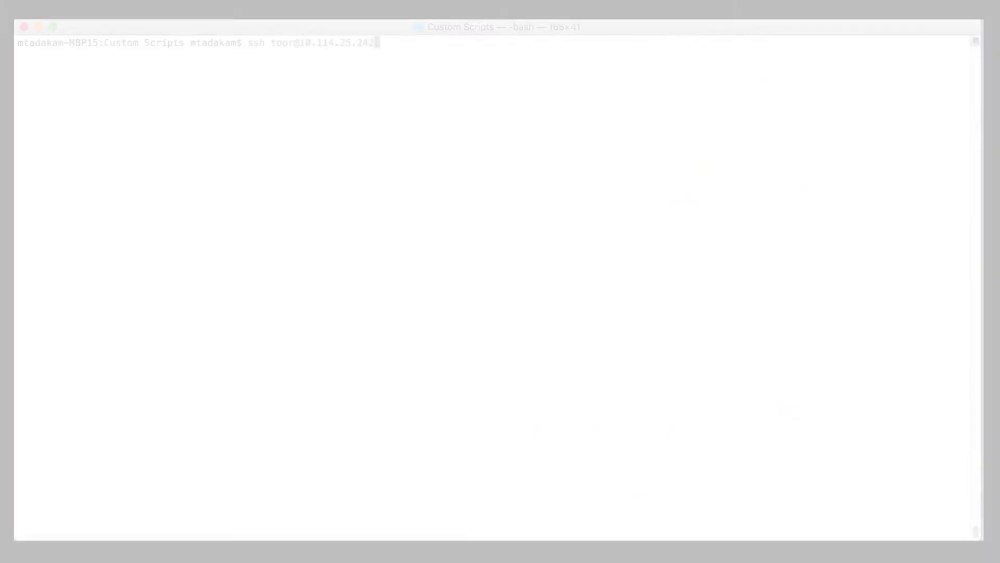
text(./runQuery.py)
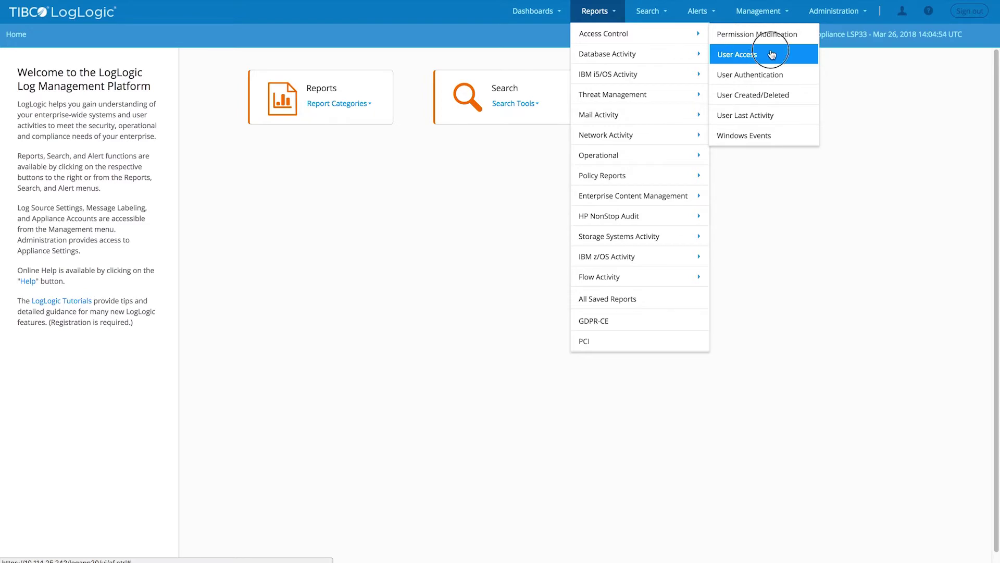
Create a new User Access report with the Cisco ASA log source added.
click(771, 54)
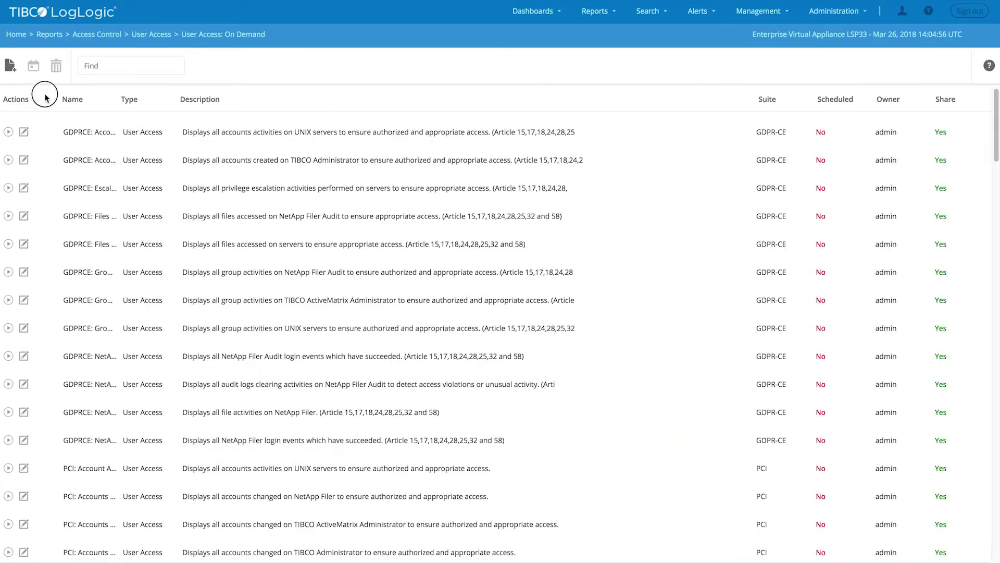
click(10, 67)
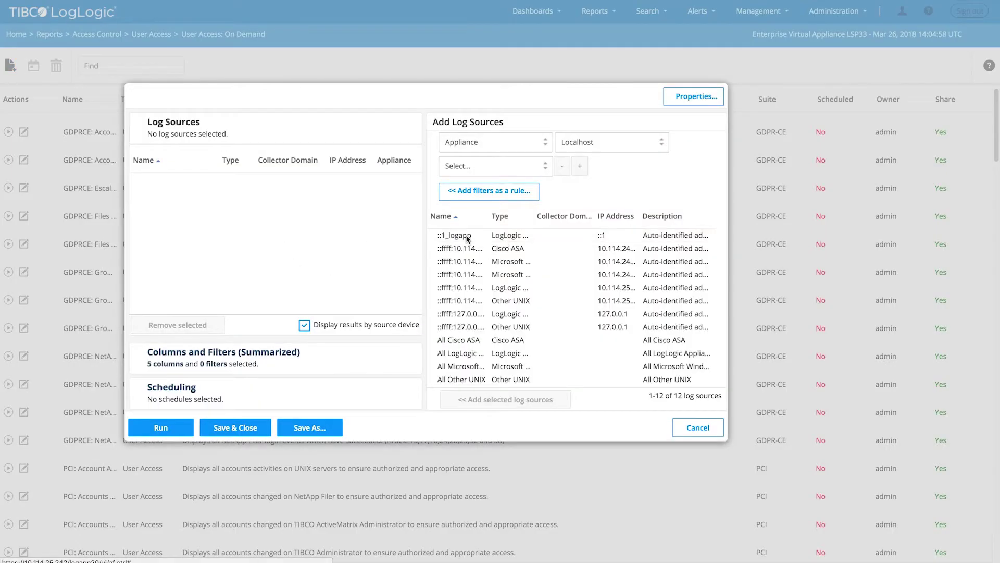
click(521, 250)
click(488, 406)
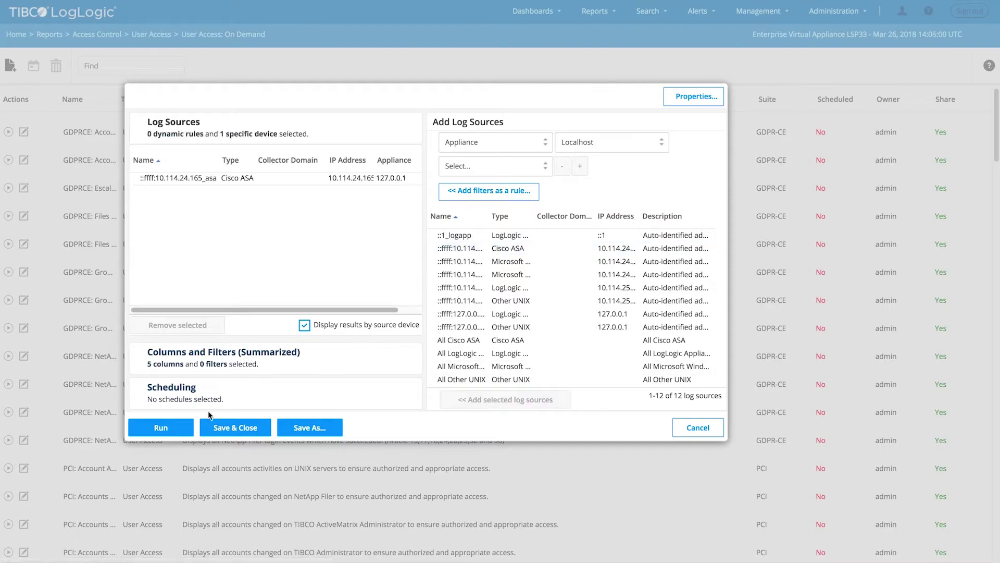
Run the User Access report for the confirmed time range and view results as HTML.
click(165, 427)
click(553, 343)
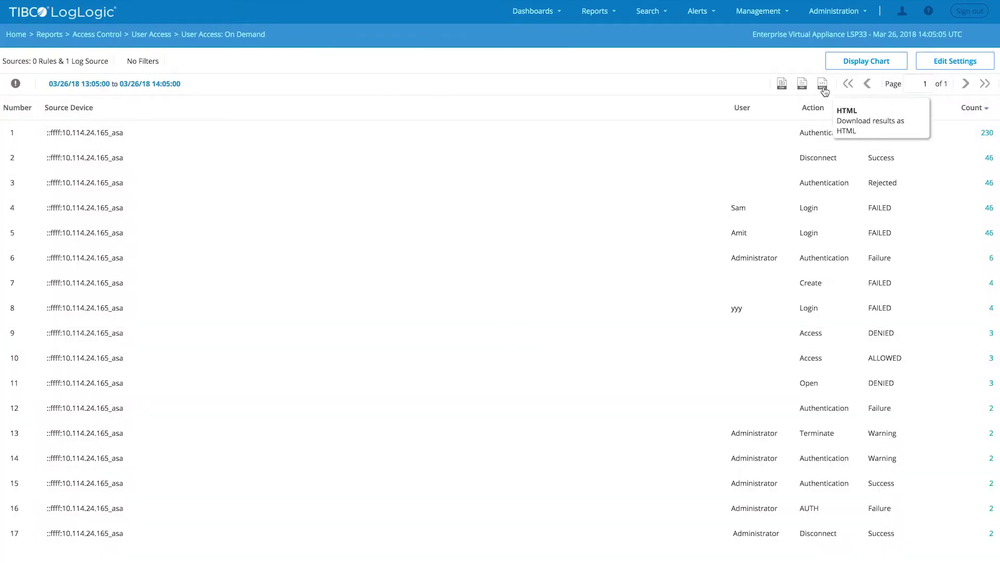
click(823, 86)
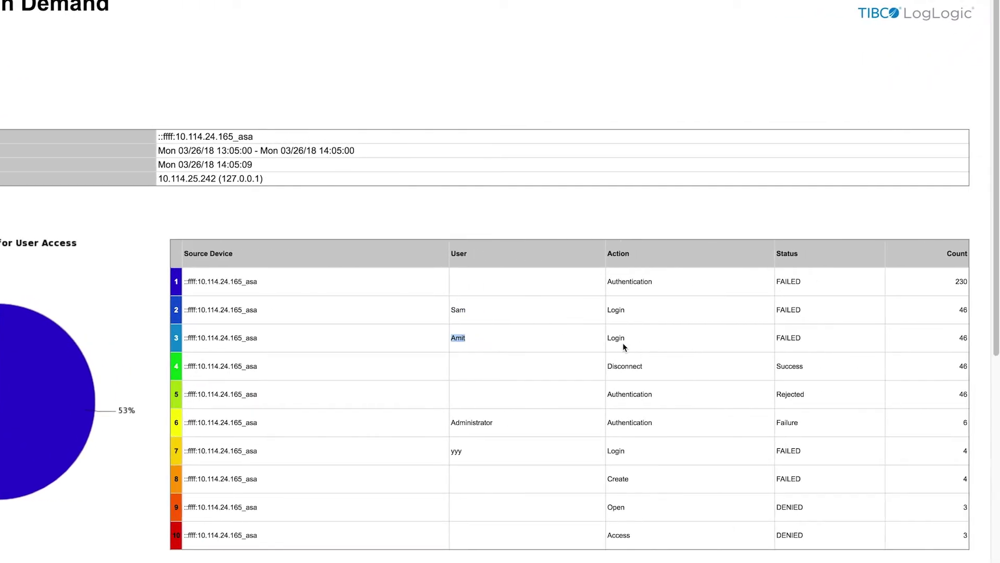
drag(566, 423, 516, 422)
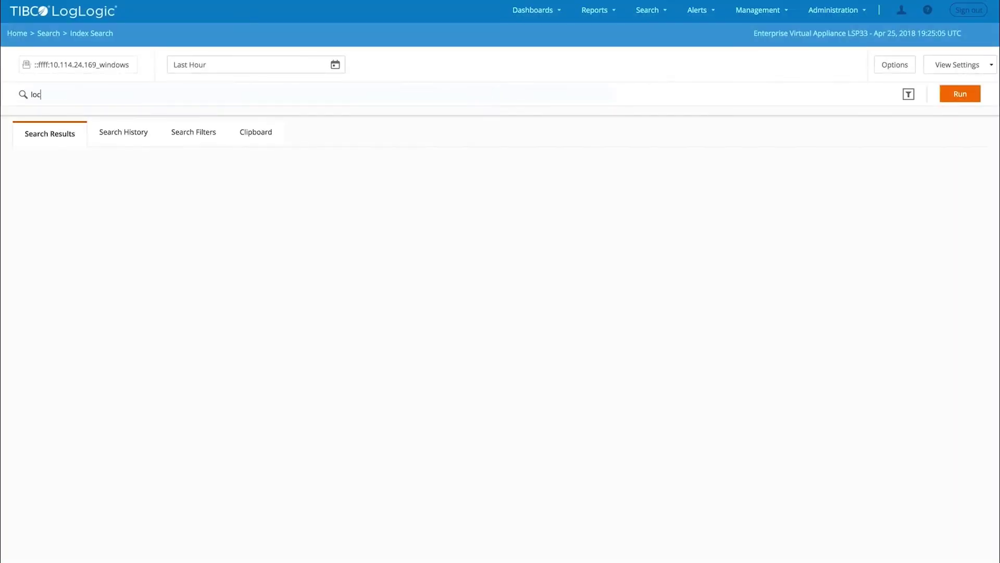
Run the Index Search for locked messages and save it as a new report named 'Loc'.
click(960, 95)
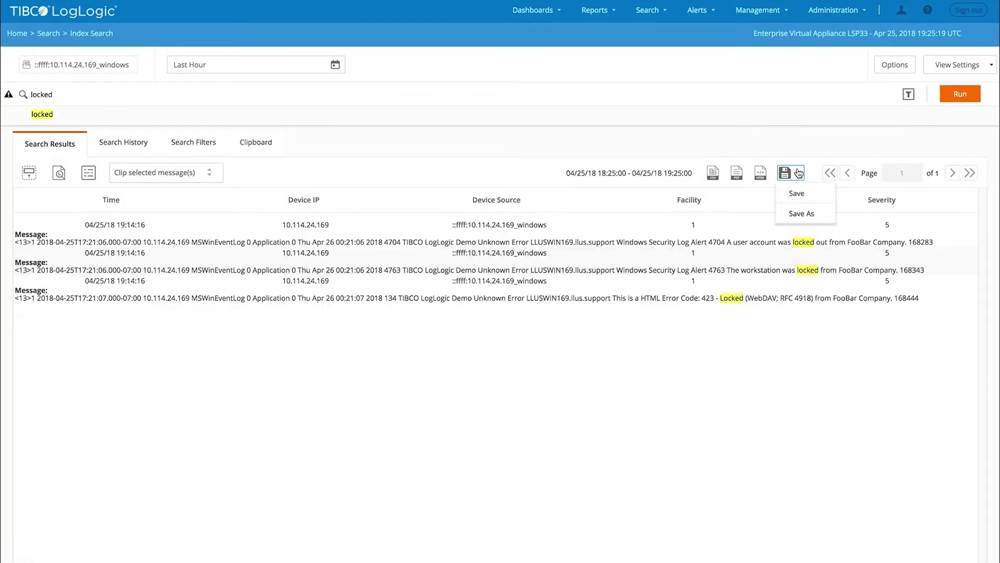
click(809, 214)
text(LockedEvents)
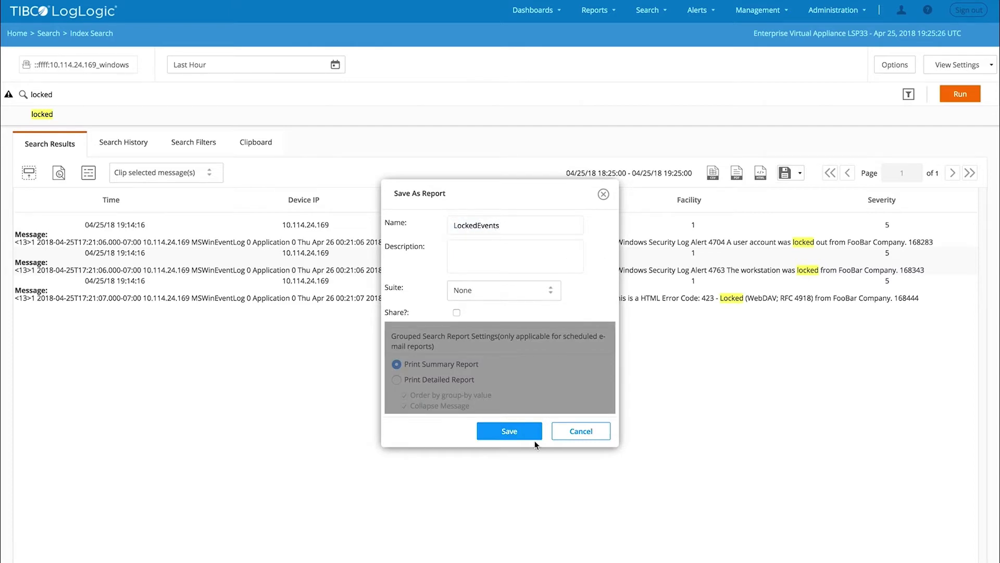
click(533, 437)
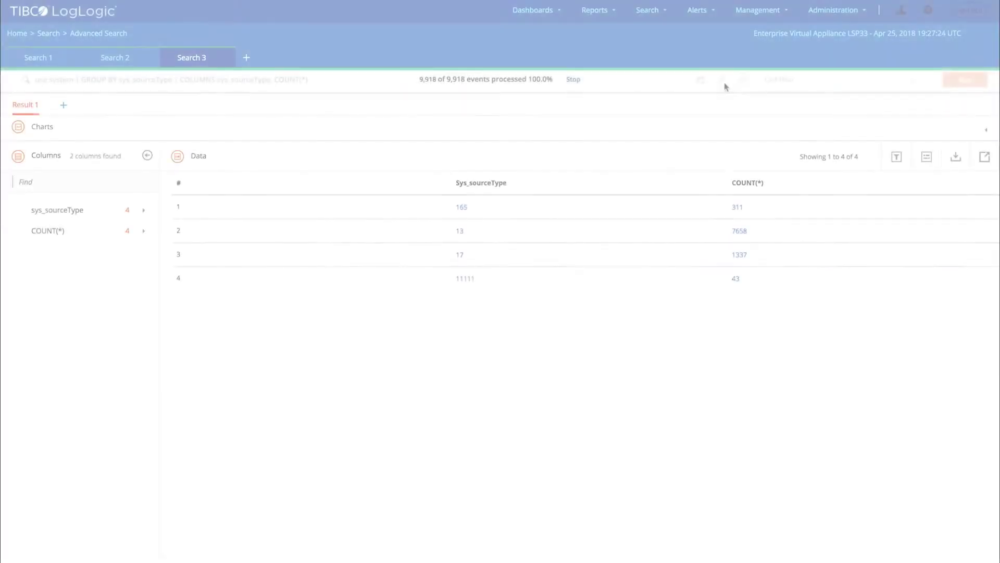
click(722, 81)
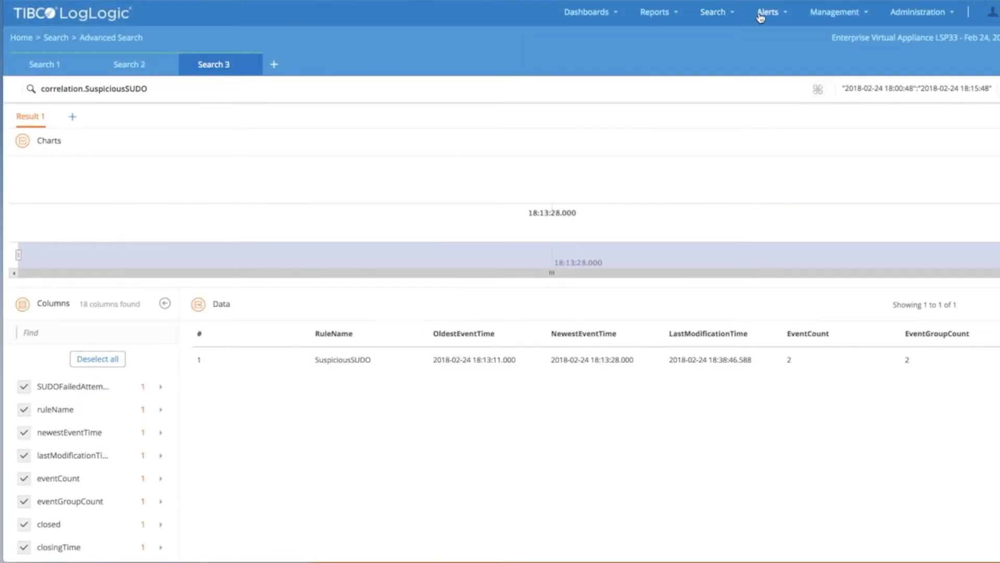
Acknowledge the Suspicious SUDO Activity alert from the Advanced Alerts list, confirming the dialog.
click(761, 14)
click(769, 111)
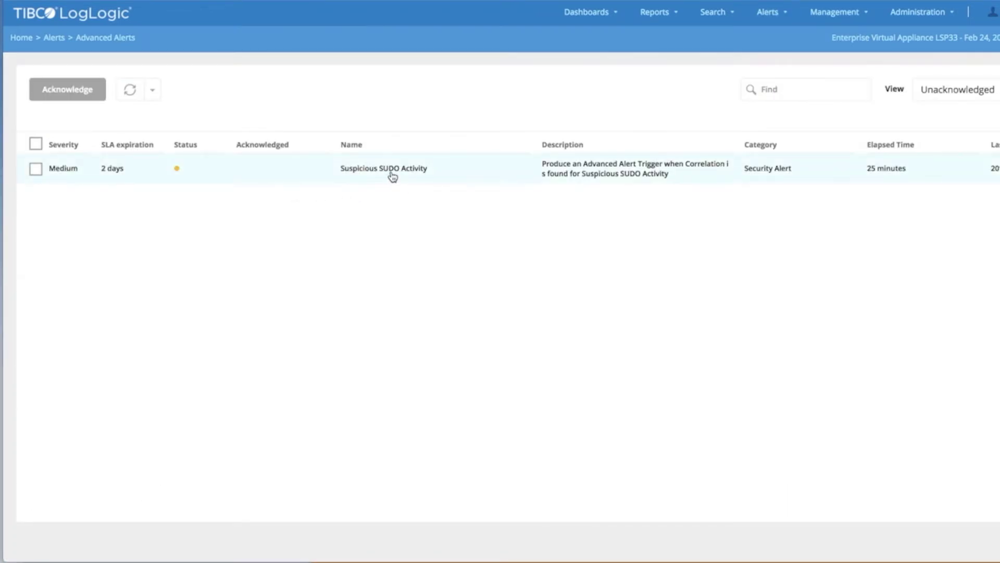
click(393, 172)
scroll(645, 259, down, 1)
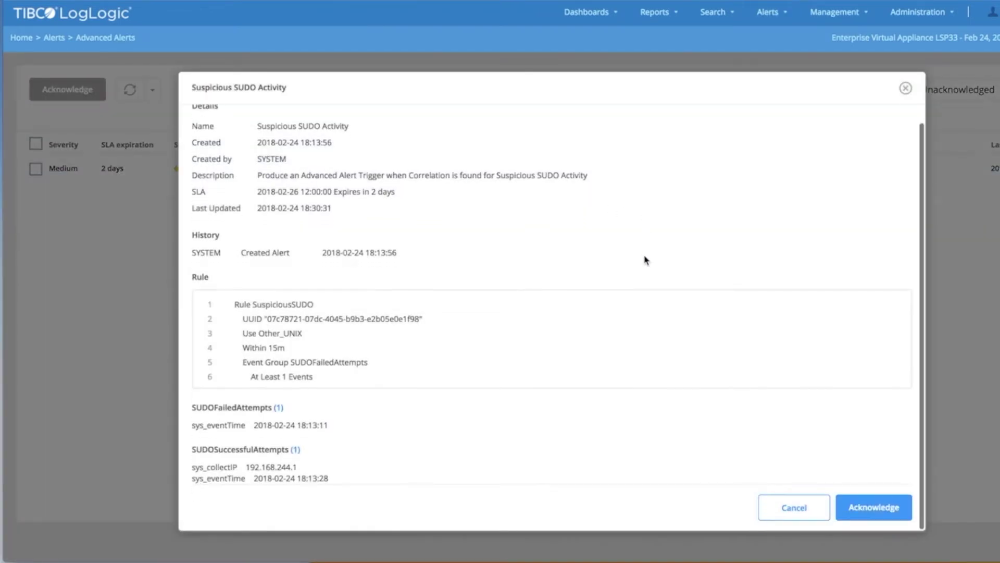
scroll(724, 375, down, 1)
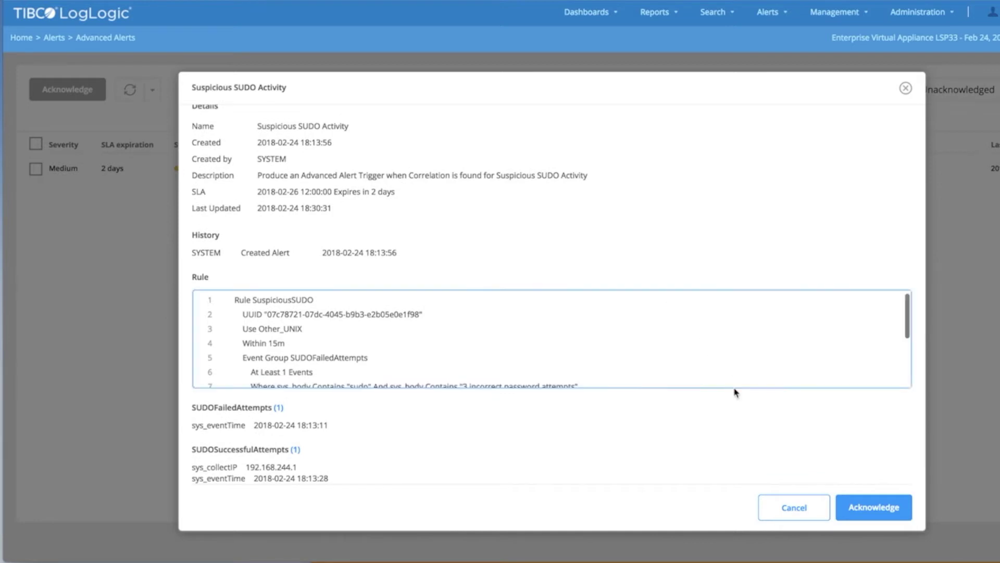
click(856, 507)
click(797, 256)
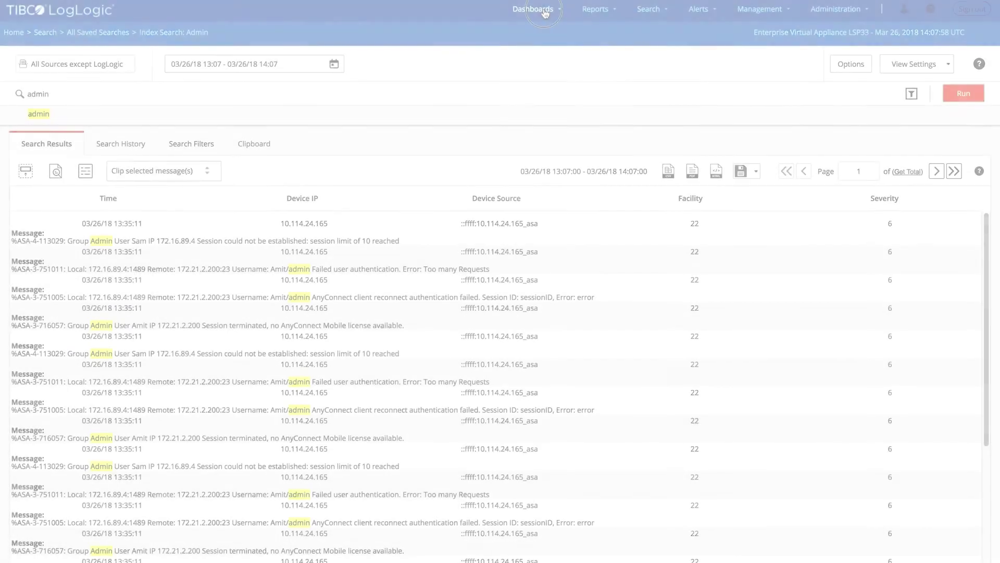
Start a new advanced dashboard with line, pie, number, gauge, stacked column and combined widgets.
click(549, 114)
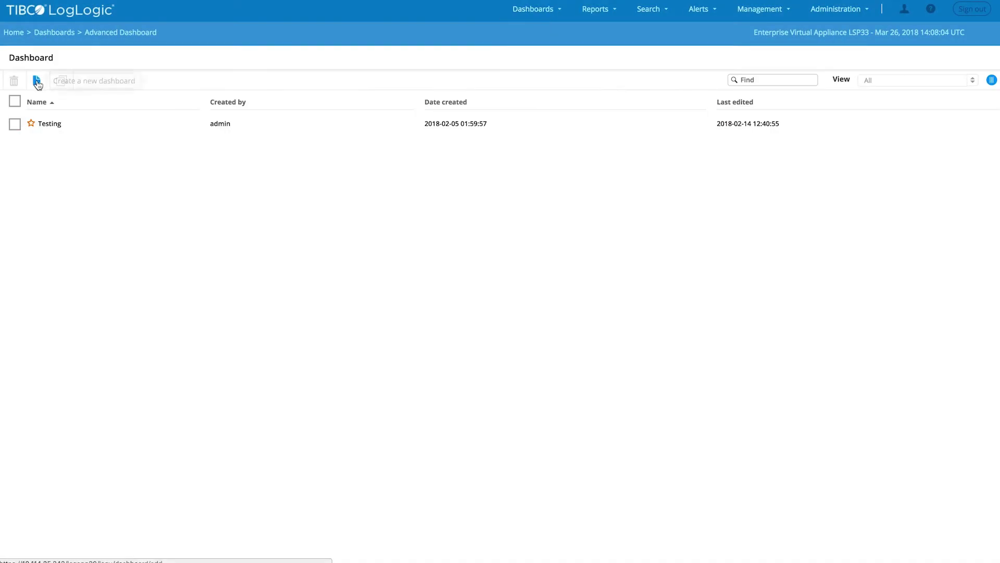
click(36, 81)
click(94, 115)
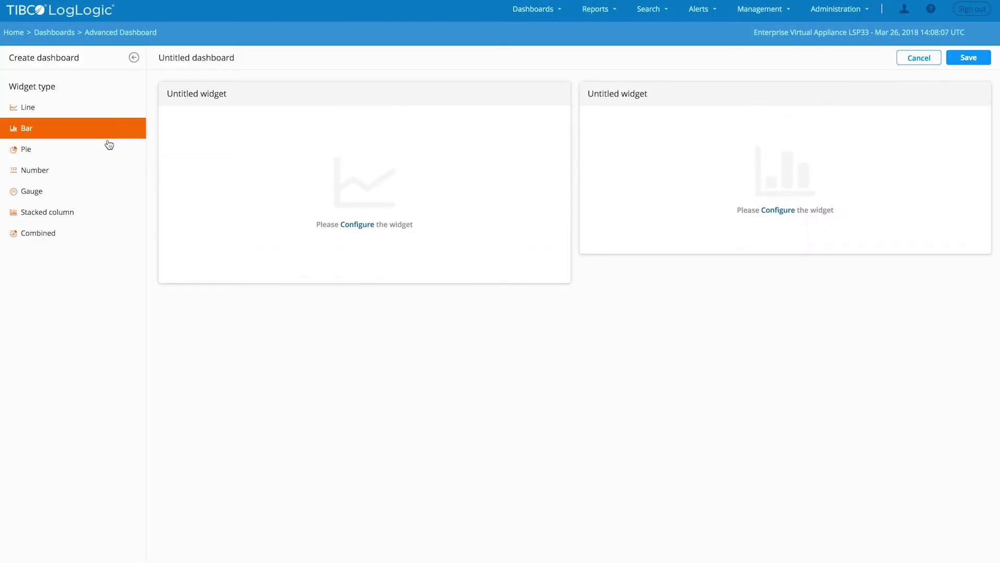
click(108, 149)
click(108, 170)
click(109, 192)
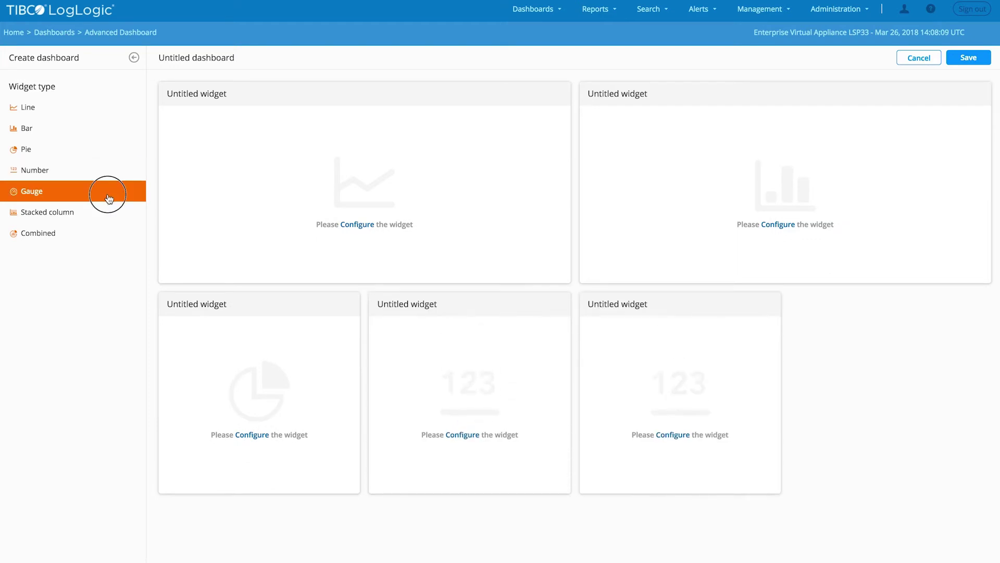
click(106, 214)
click(106, 237)
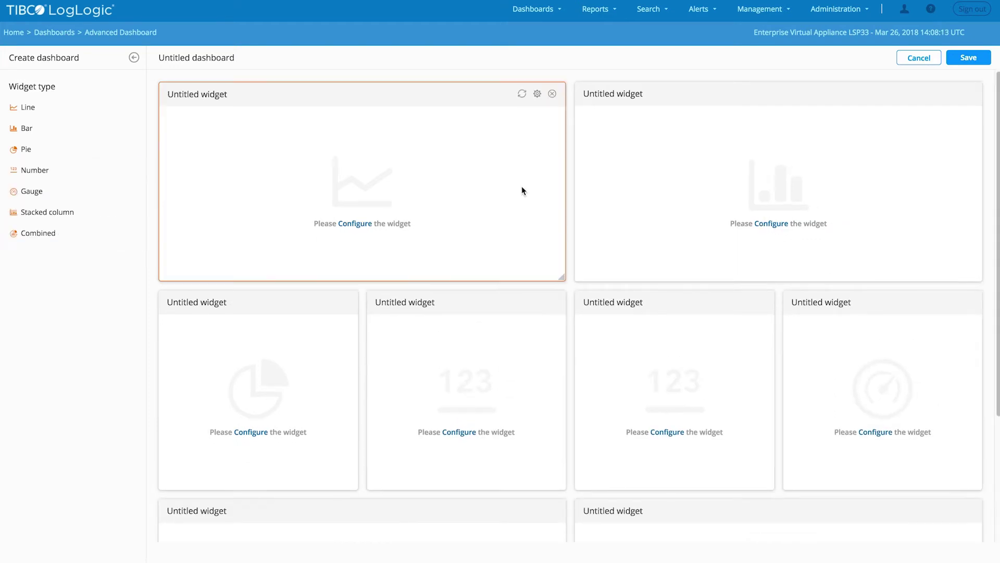
Configure the bar widget with x-axis sys_collectIP and y-axis COUNT(*), then save it.
click(771, 224)
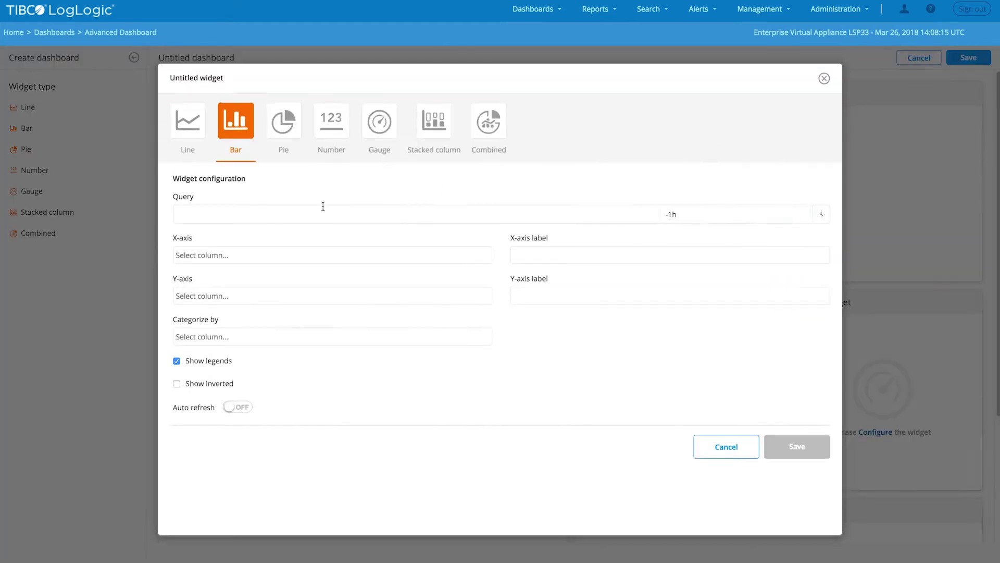
click(271, 217)
click(313, 236)
click(375, 255)
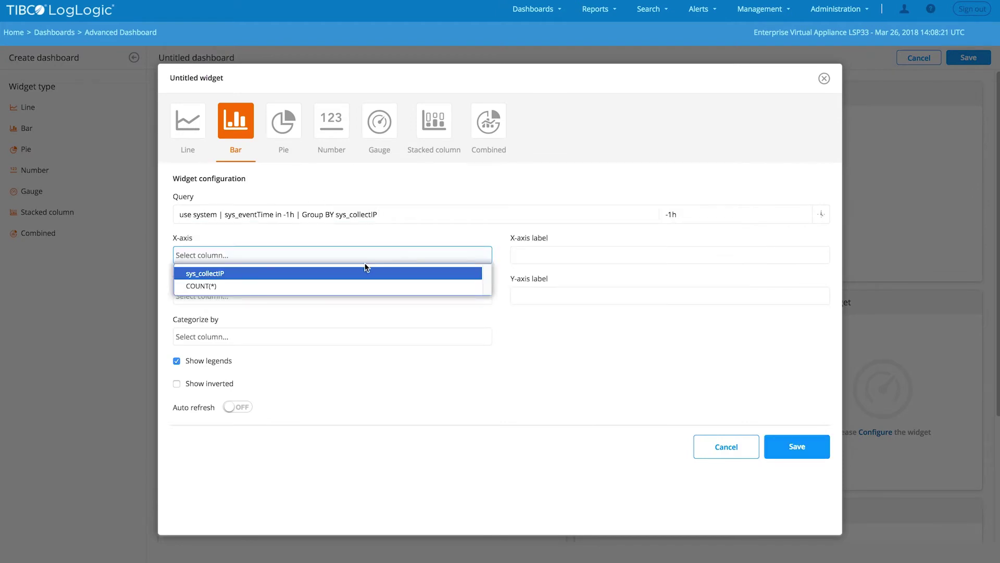
click(365, 271)
click(356, 292)
click(354, 324)
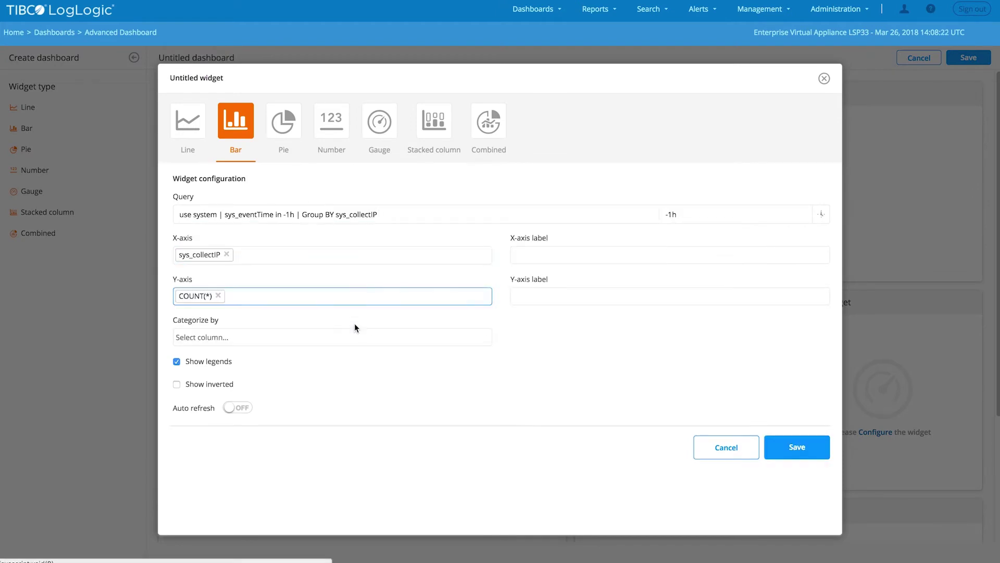
click(791, 443)
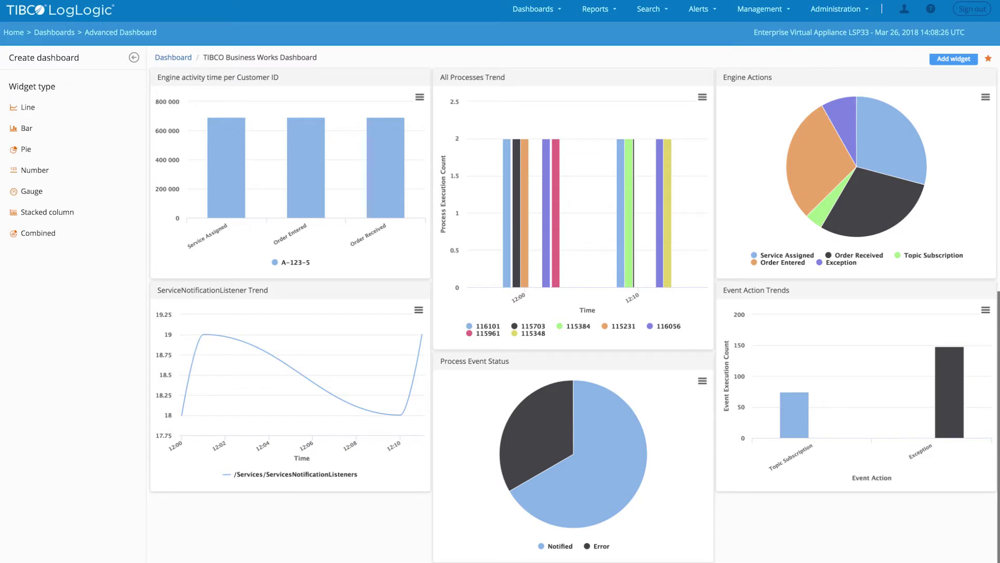